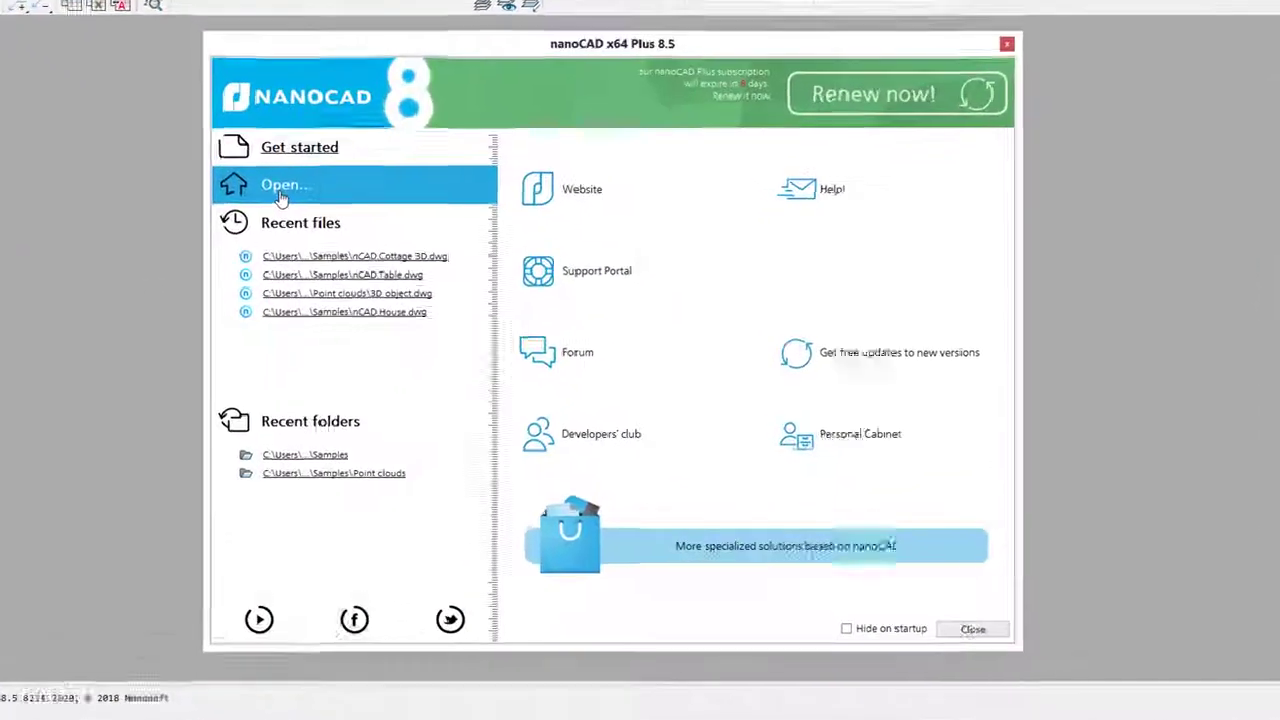
{"action": "left_click", "coordinate": [365, 240]}
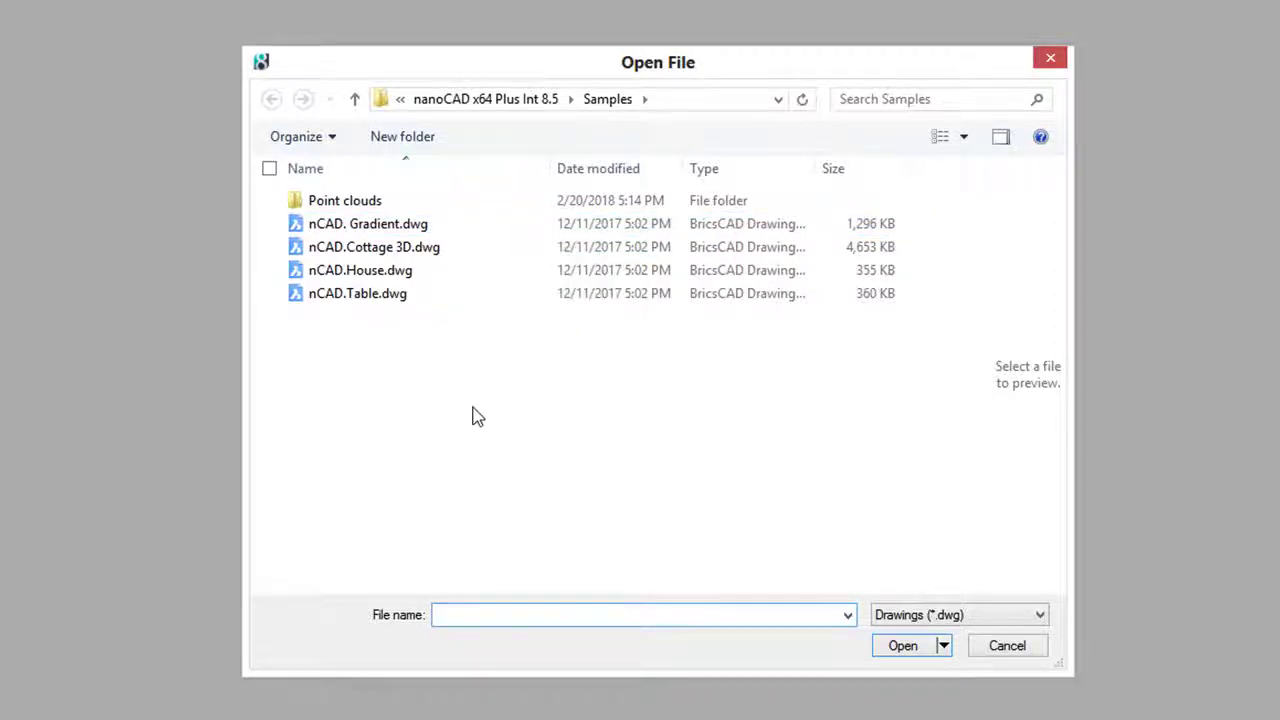
{"action": "left_click", "coordinate": [1040, 615]}
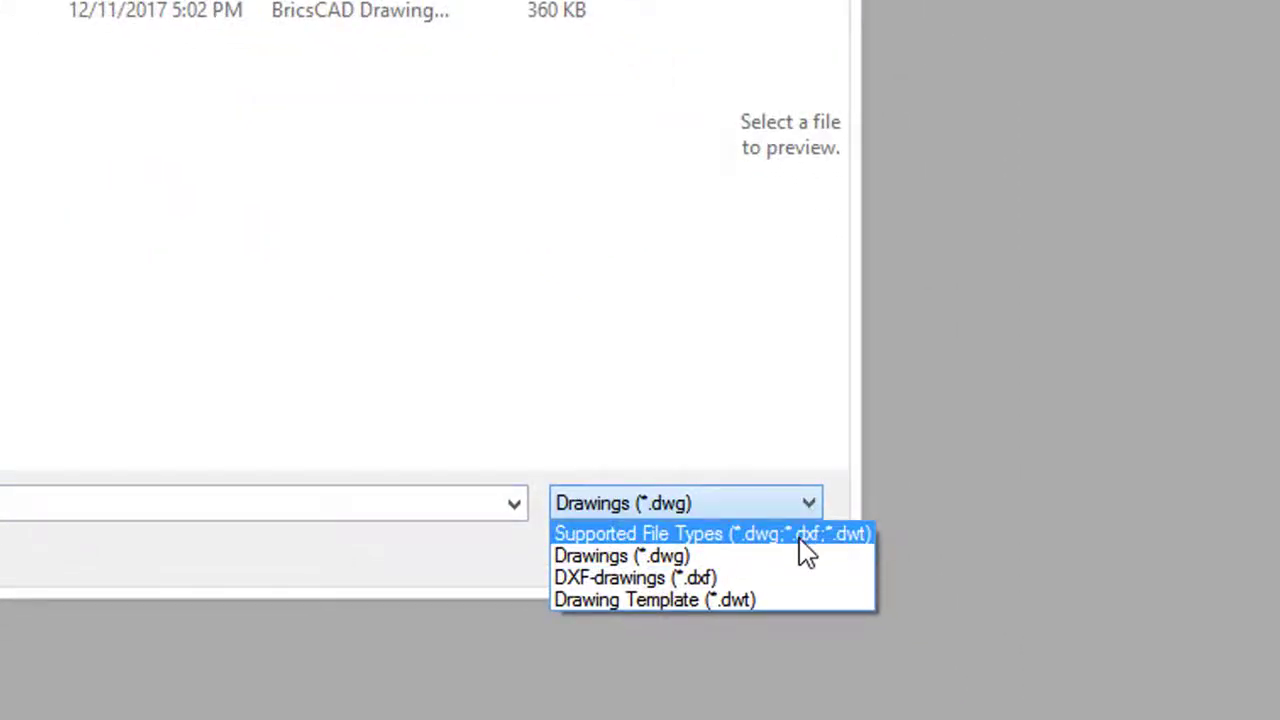
{"action": "left_click", "coordinate": [730, 400]}
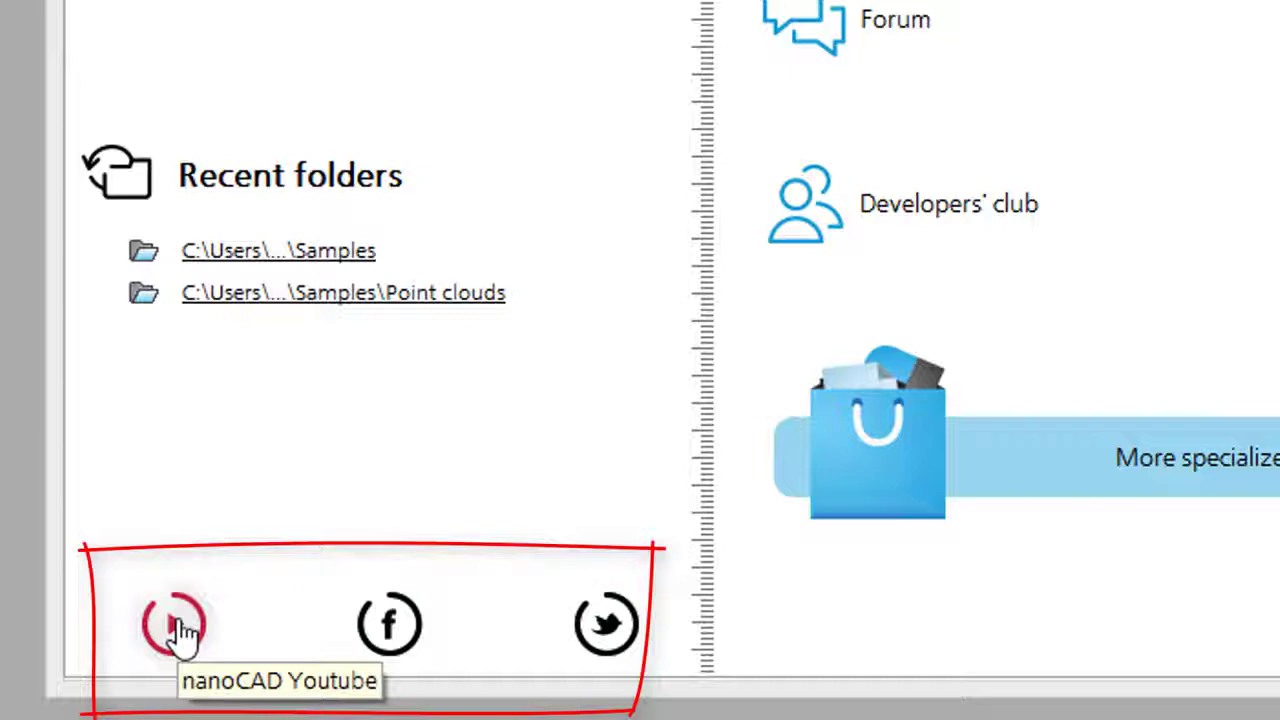
Open the nanoCAD YouTube channel from the start page.
{"action": "left_click", "coordinate": [175, 628]}
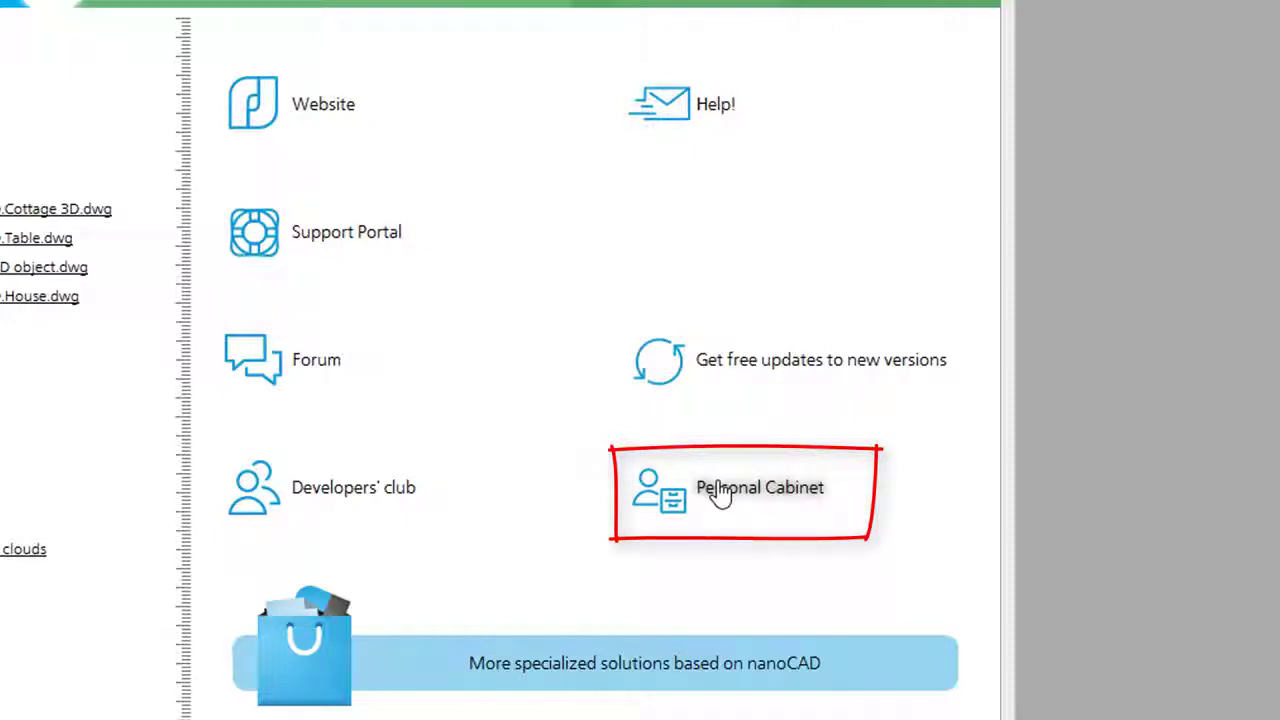
{"action": "left_click", "coordinate": [678, 672]}
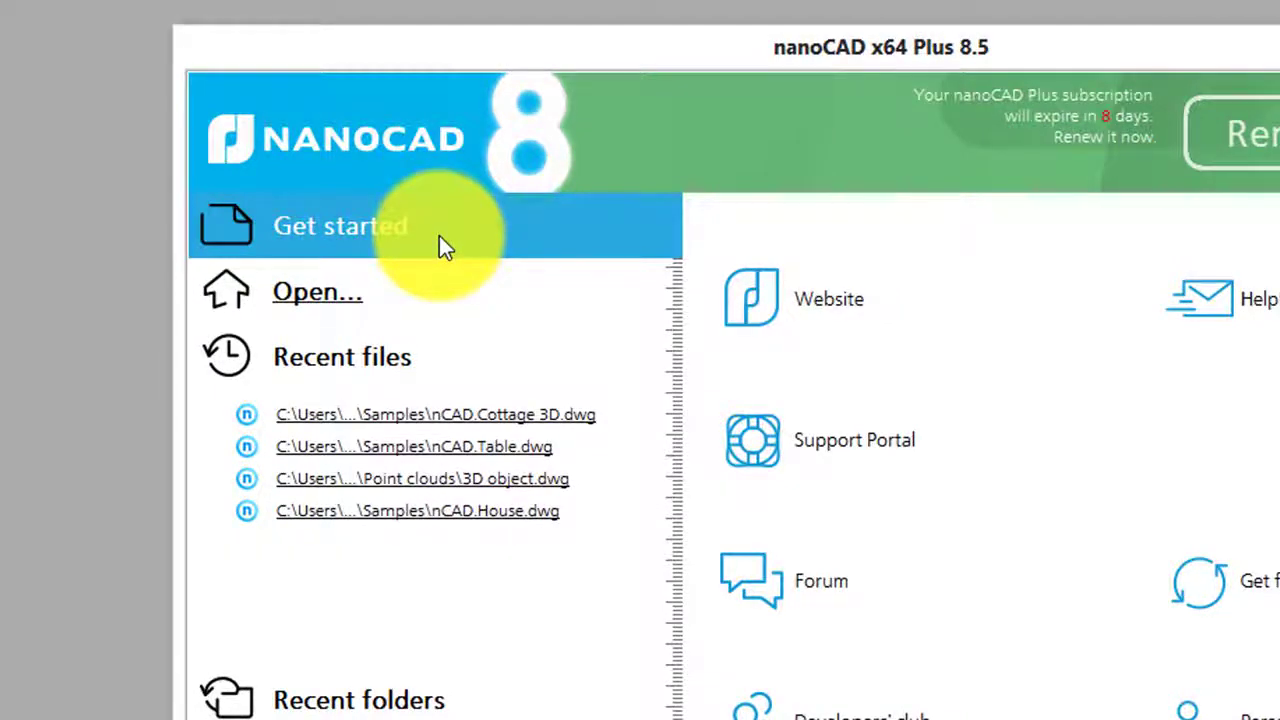
Create the blank drawing Untitled0 and look through the File, Format and Raster menus.
{"action": "left_click", "coordinate": [433, 230]}
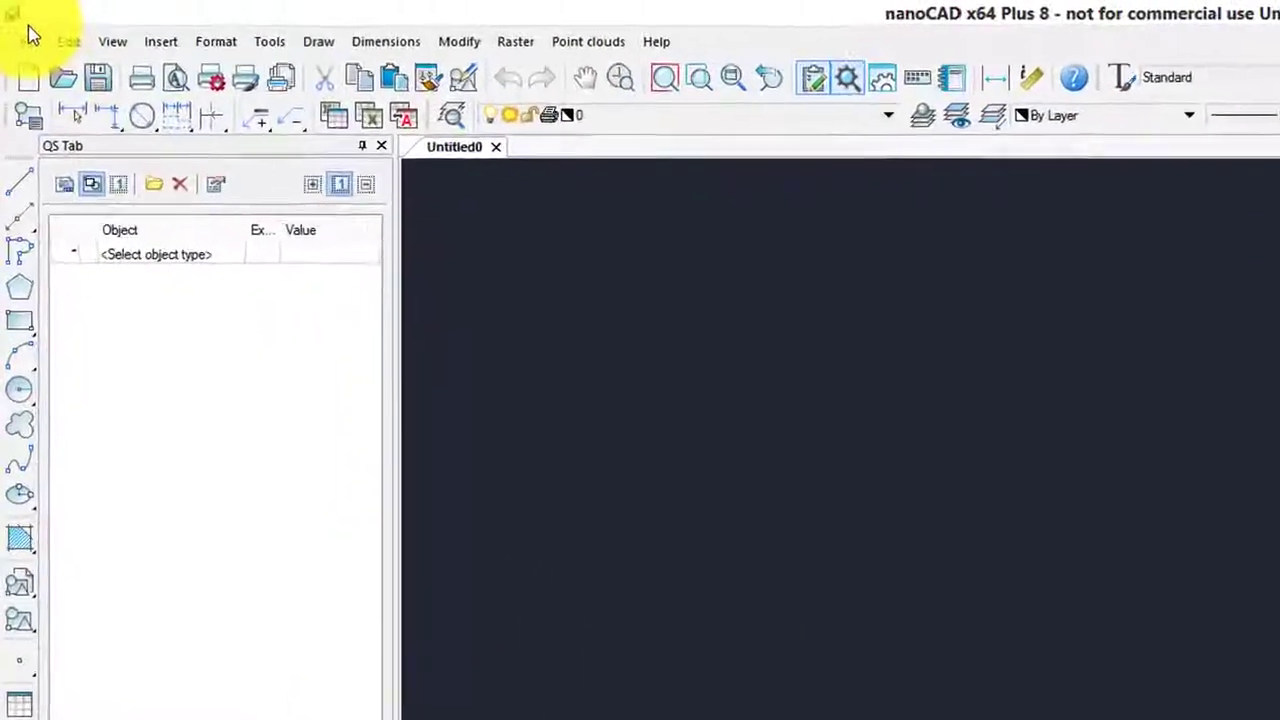
{"action": "left_click", "coordinate": [29, 40]}
{"action": "mouse_move", "coordinate": [224, 45]}
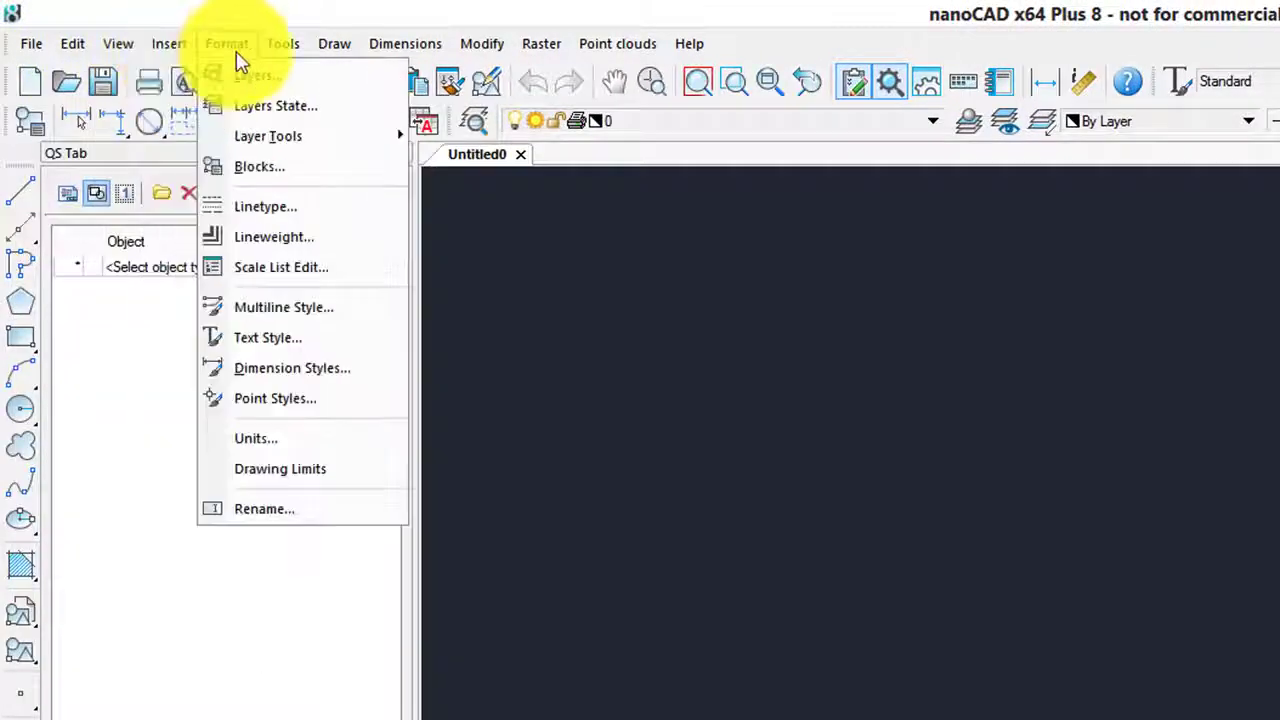
{"action": "mouse_move", "coordinate": [527, 58]}
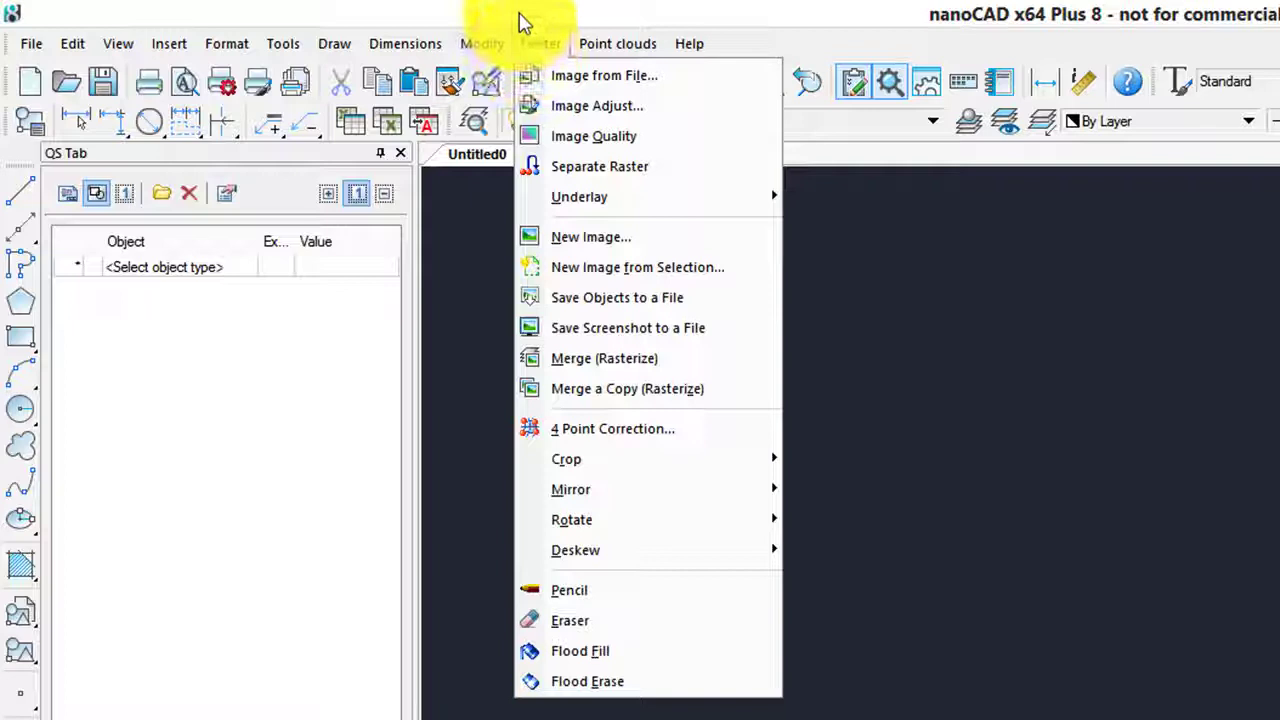
{"action": "left_click", "coordinate": [526, 38]}
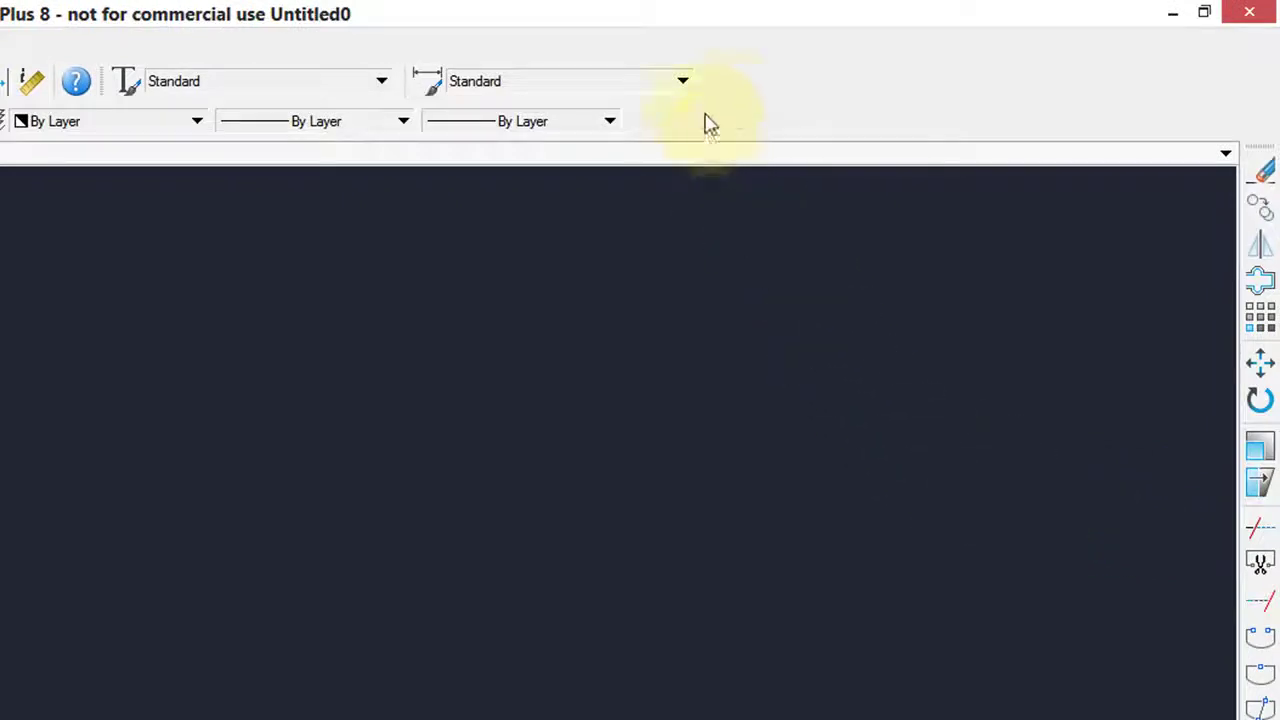
Review the toolbar visibility options and close the menu without changes.
{"action": "right_click", "coordinate": [737, 114]}
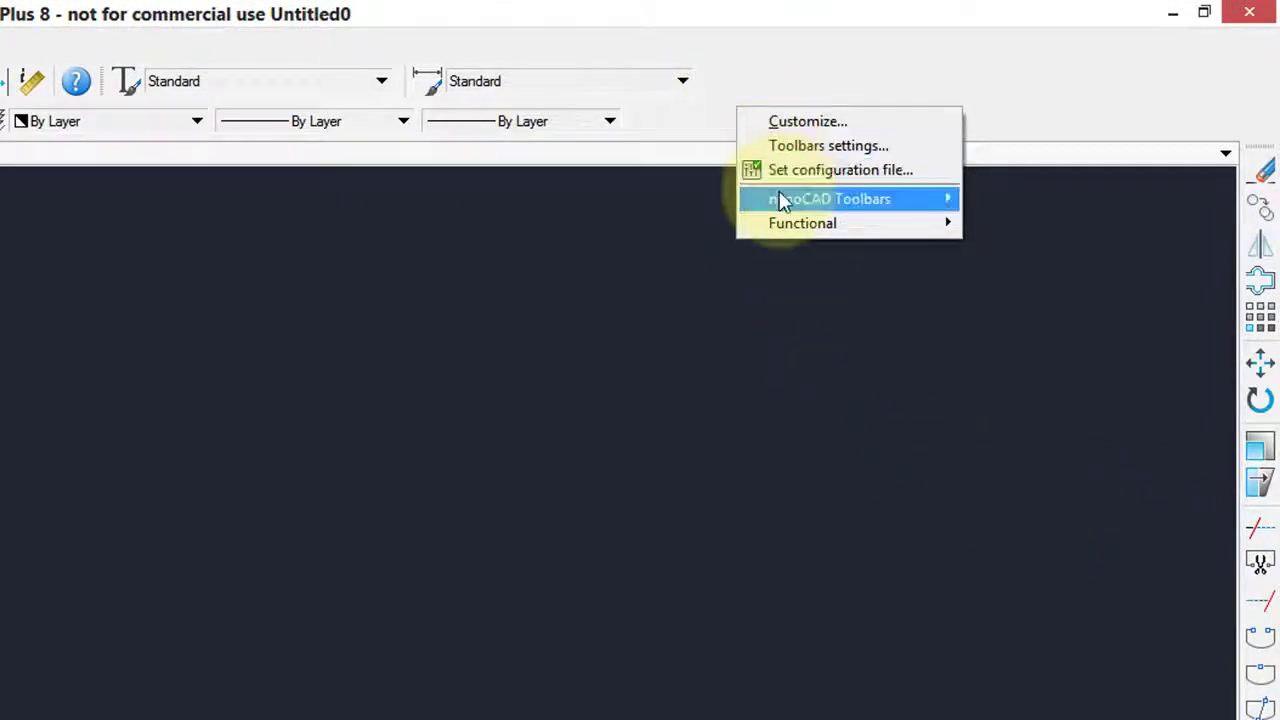
{"action": "mouse_move", "coordinate": [782, 199]}
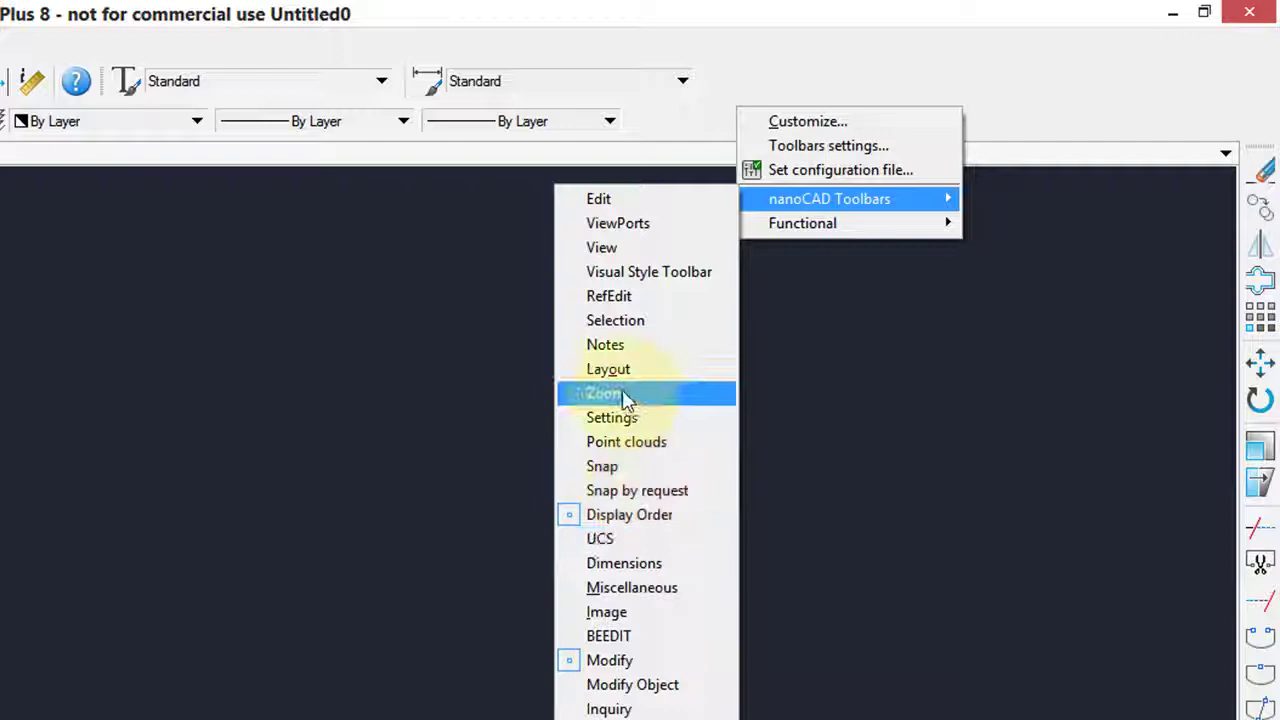
{"action": "left_click", "coordinate": [817, 85]}
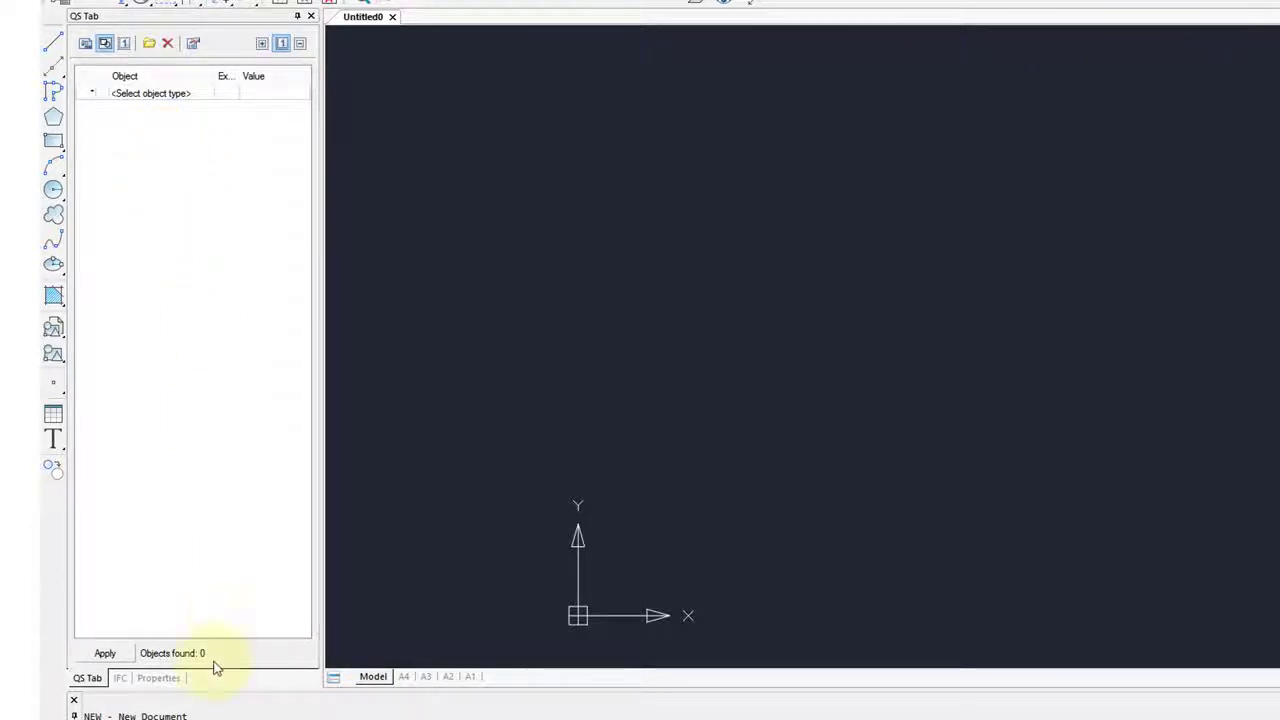
Show the Properties list in the side panel and bring up the Functional panels list.
{"action": "left_click", "coordinate": [158, 678]}
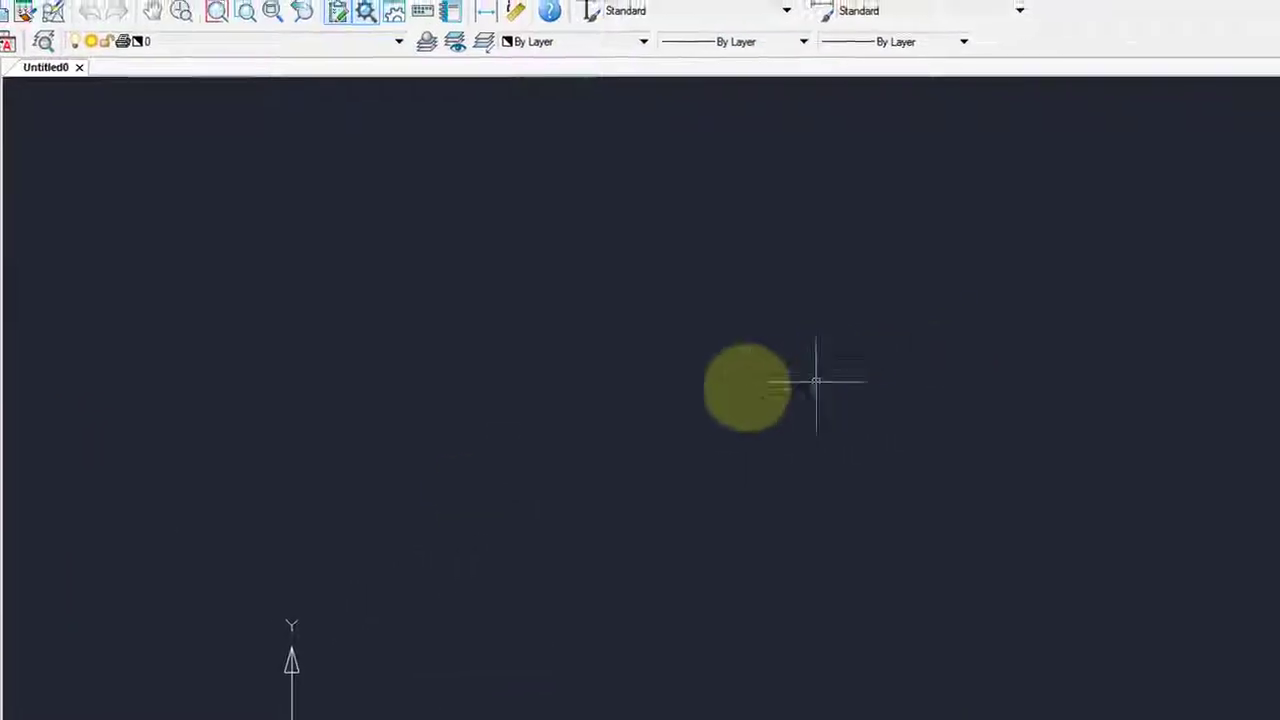
{"action": "right_click", "coordinate": [1102, 35]}
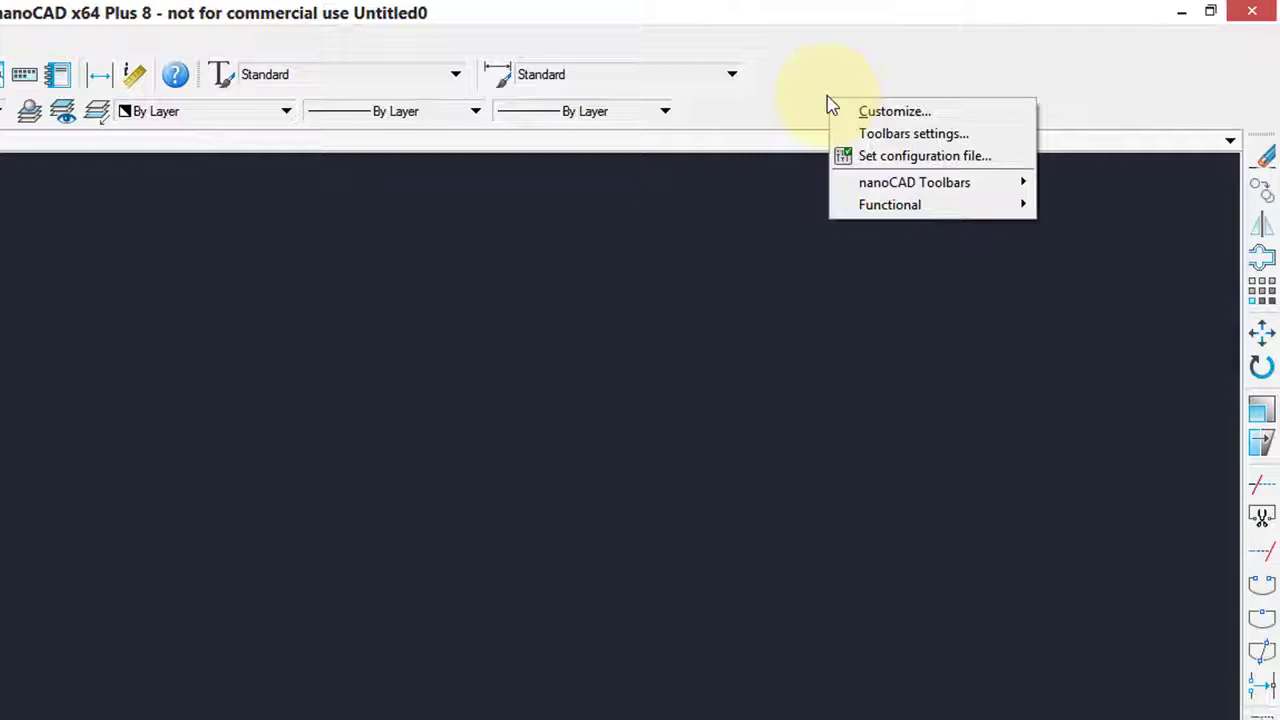
{"action": "mouse_move", "coordinate": [886, 205]}
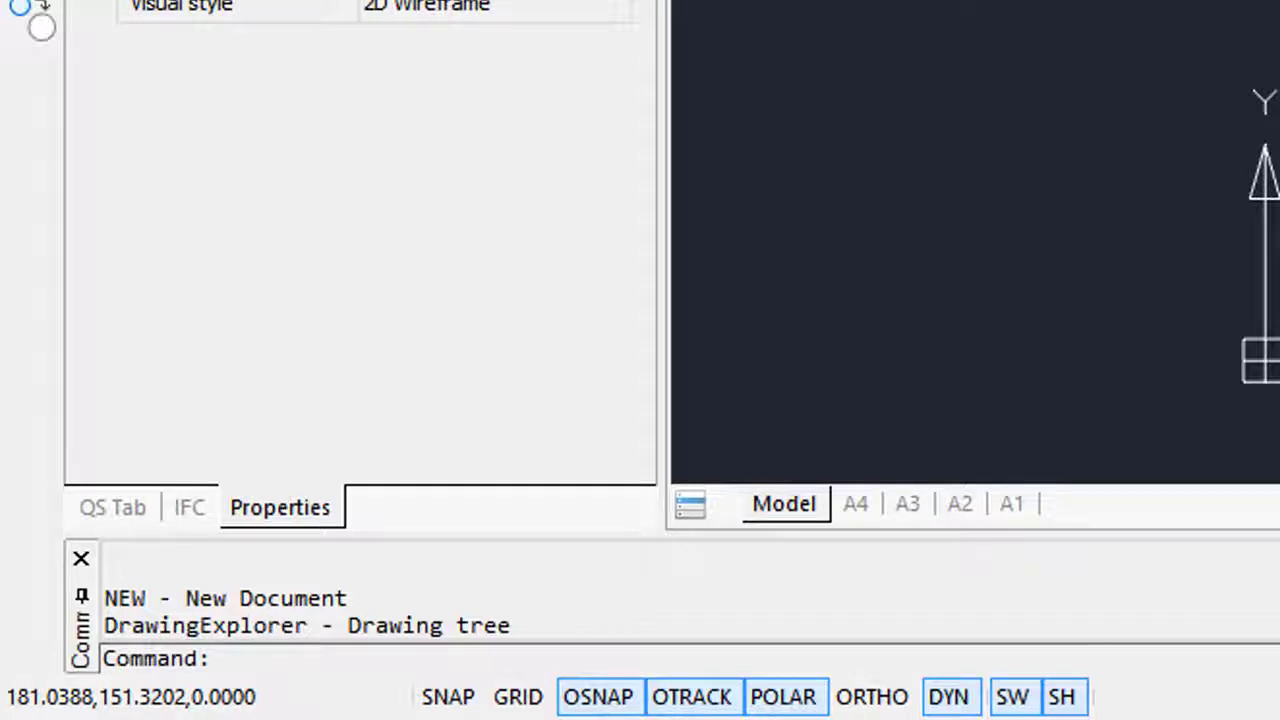
With LINE, draw a diagonal to the top-right corner, then the four sides closing back there.
{"action": "type", "text": "li"}
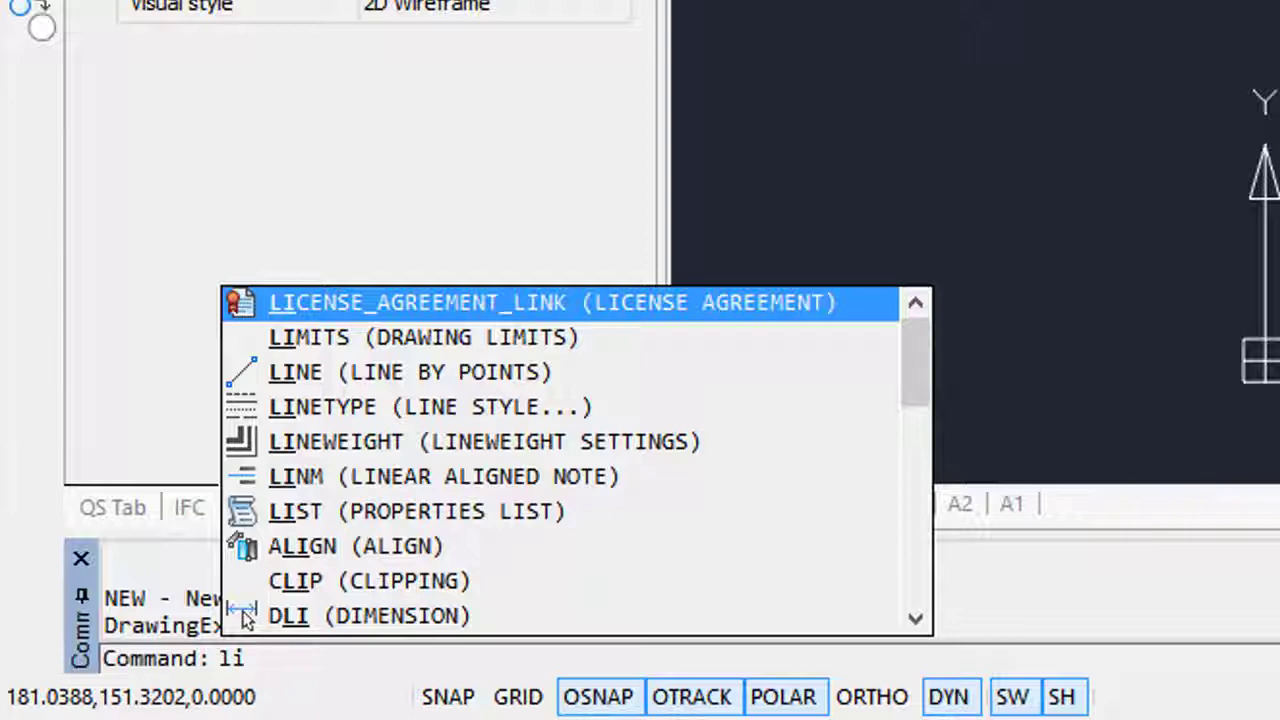
{"action": "type", "text": "n"}
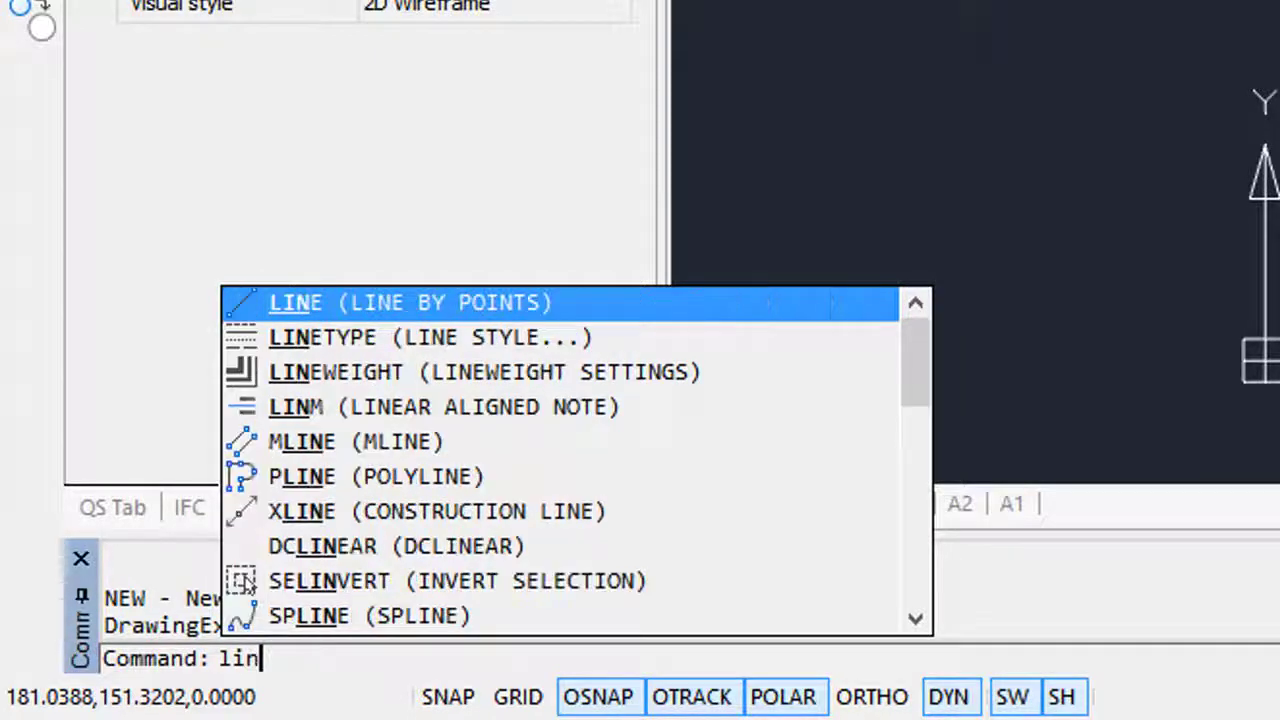
{"action": "left_click", "coordinate": [432, 305]}
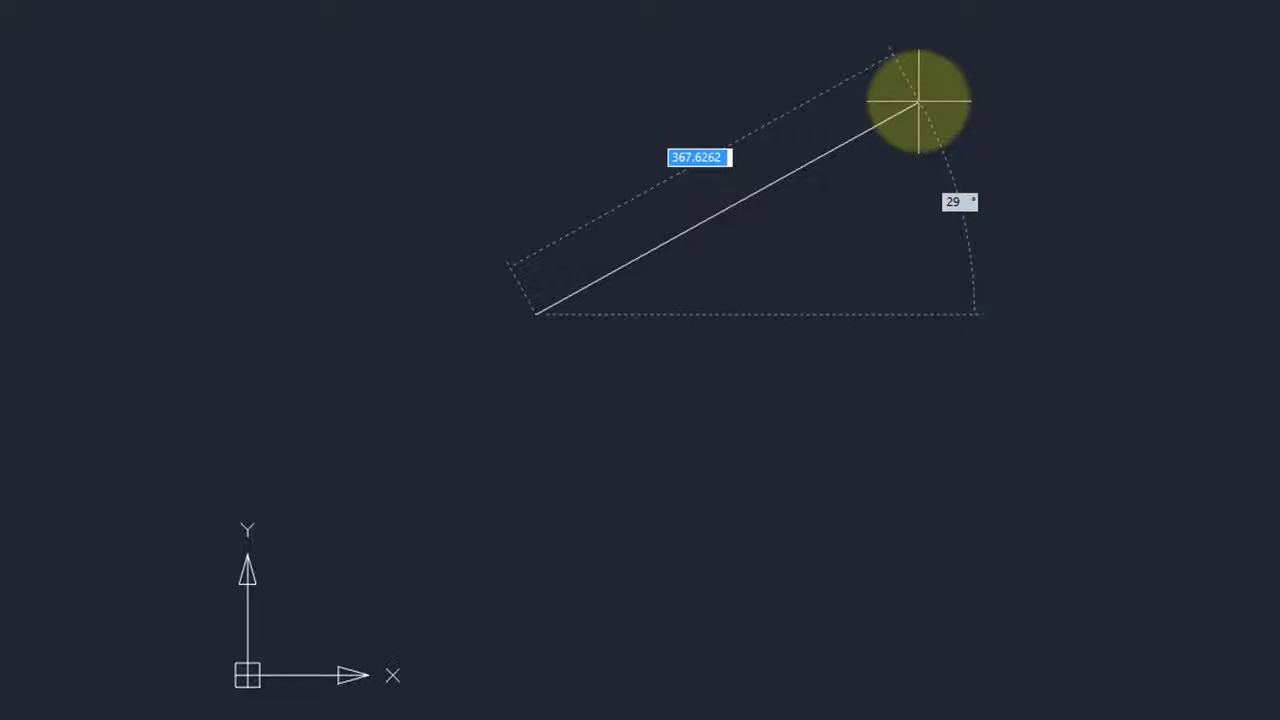
{"action": "left_click", "coordinate": [922, 93]}
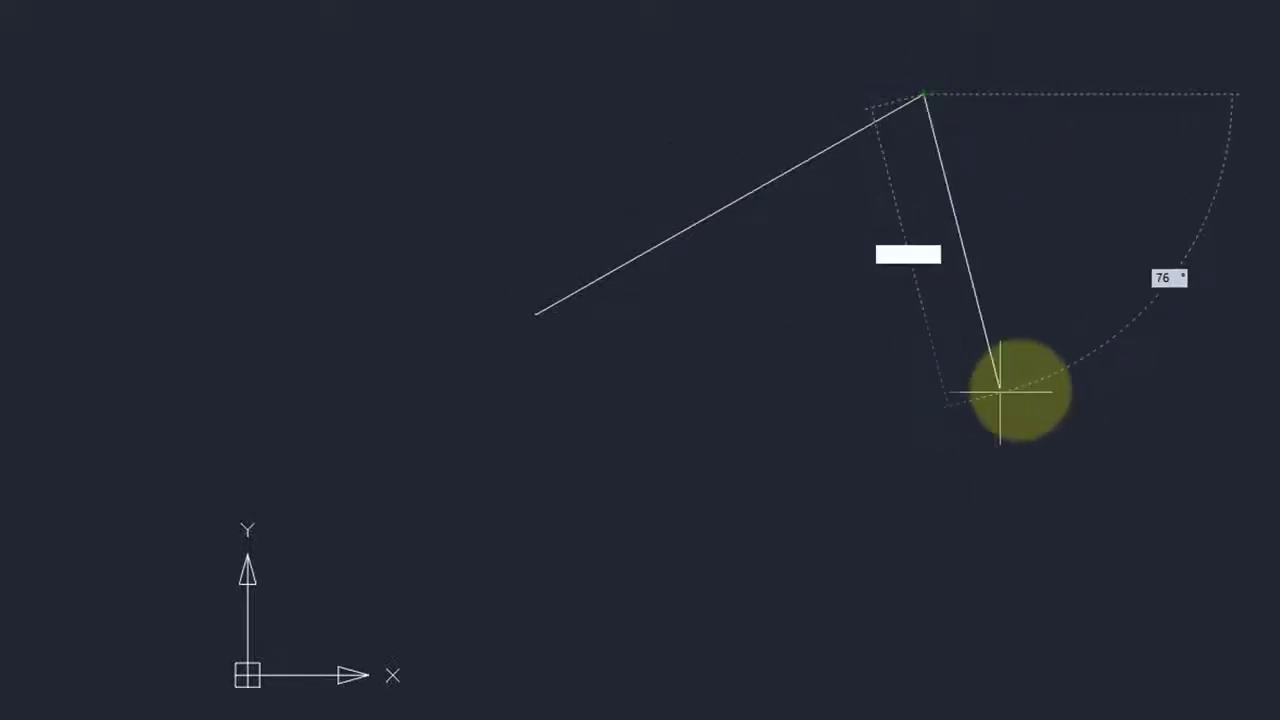
{"action": "left_click", "coordinate": [1062, 379]}
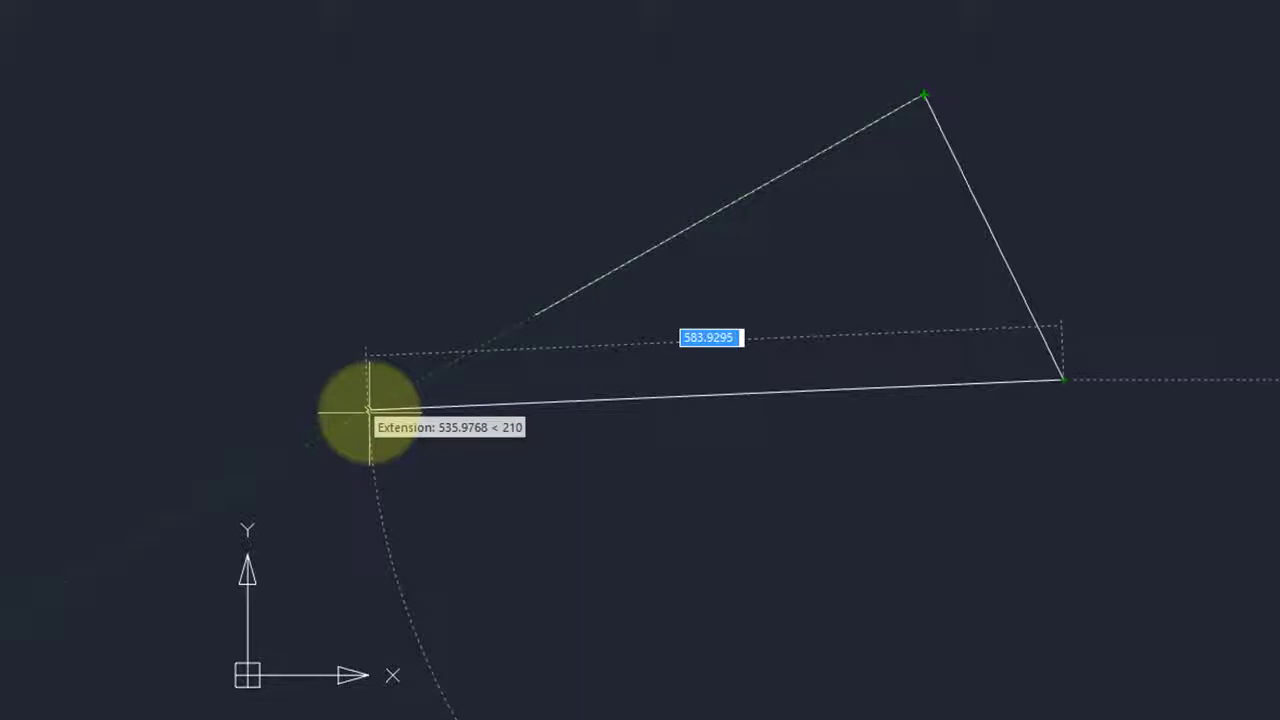
{"action": "left_click", "coordinate": [368, 410]}
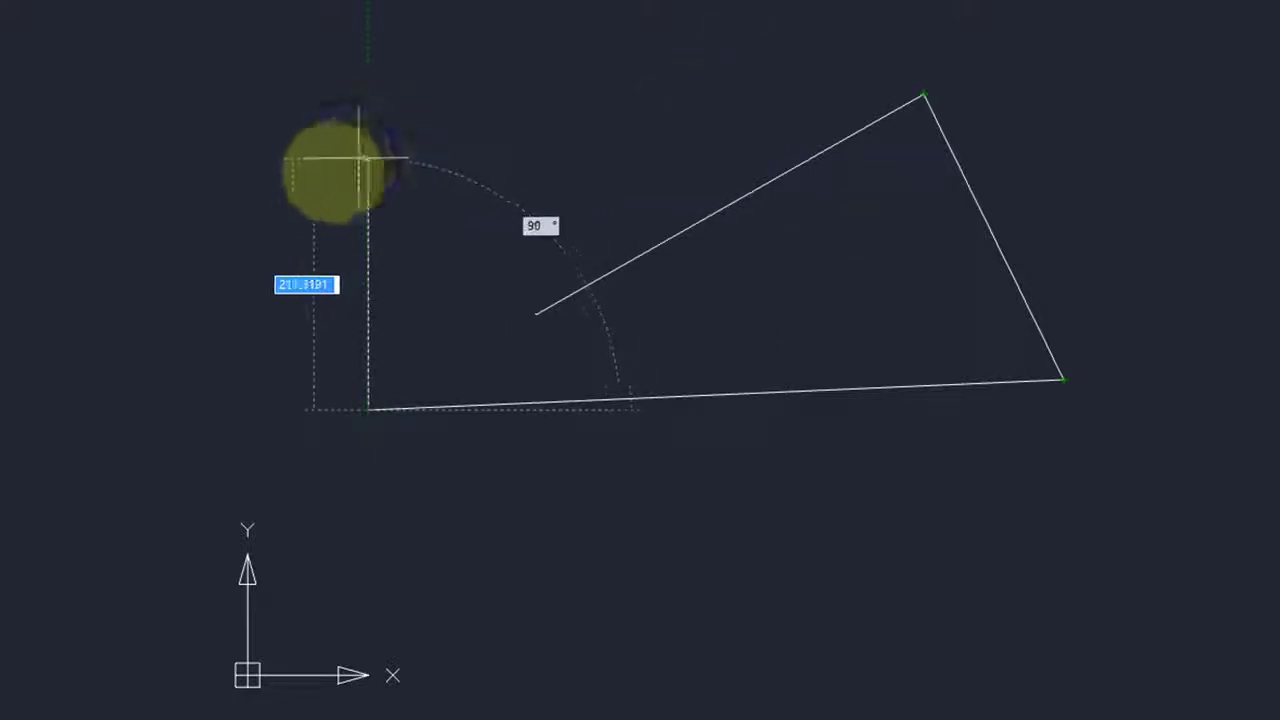
{"action": "left_click", "coordinate": [368, 148]}
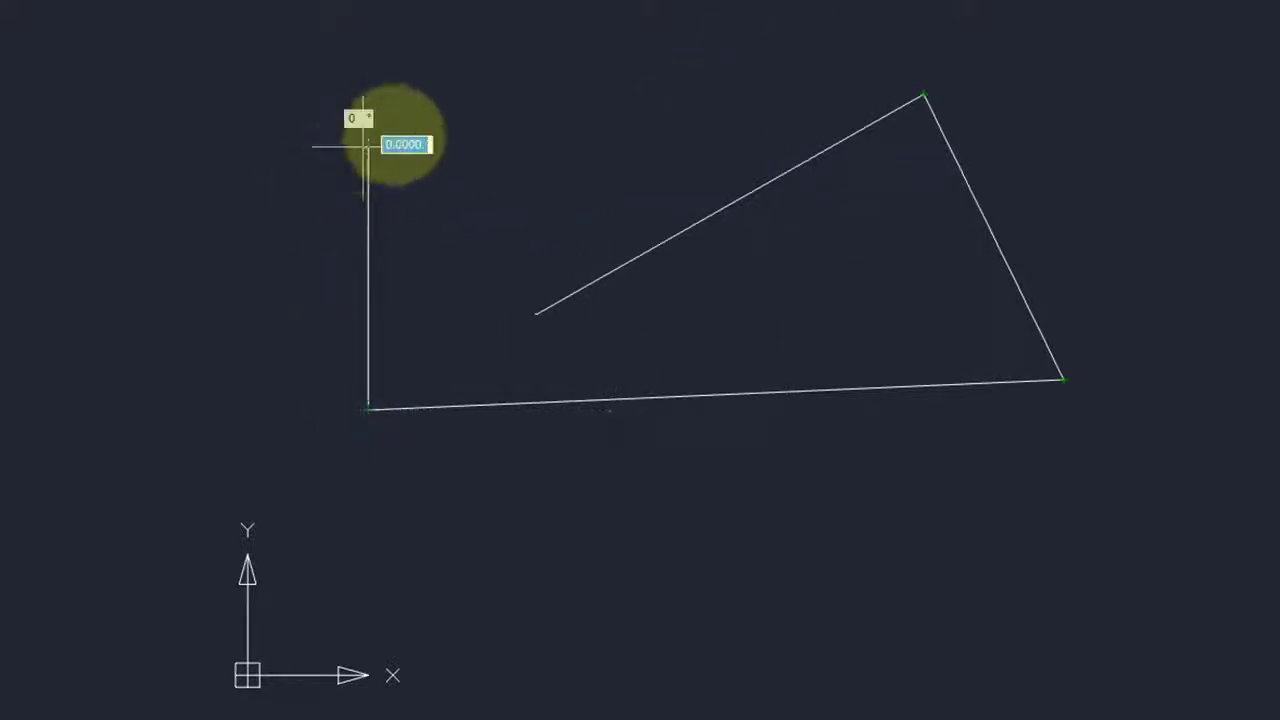
{"action": "left_click", "coordinate": [922, 97]}
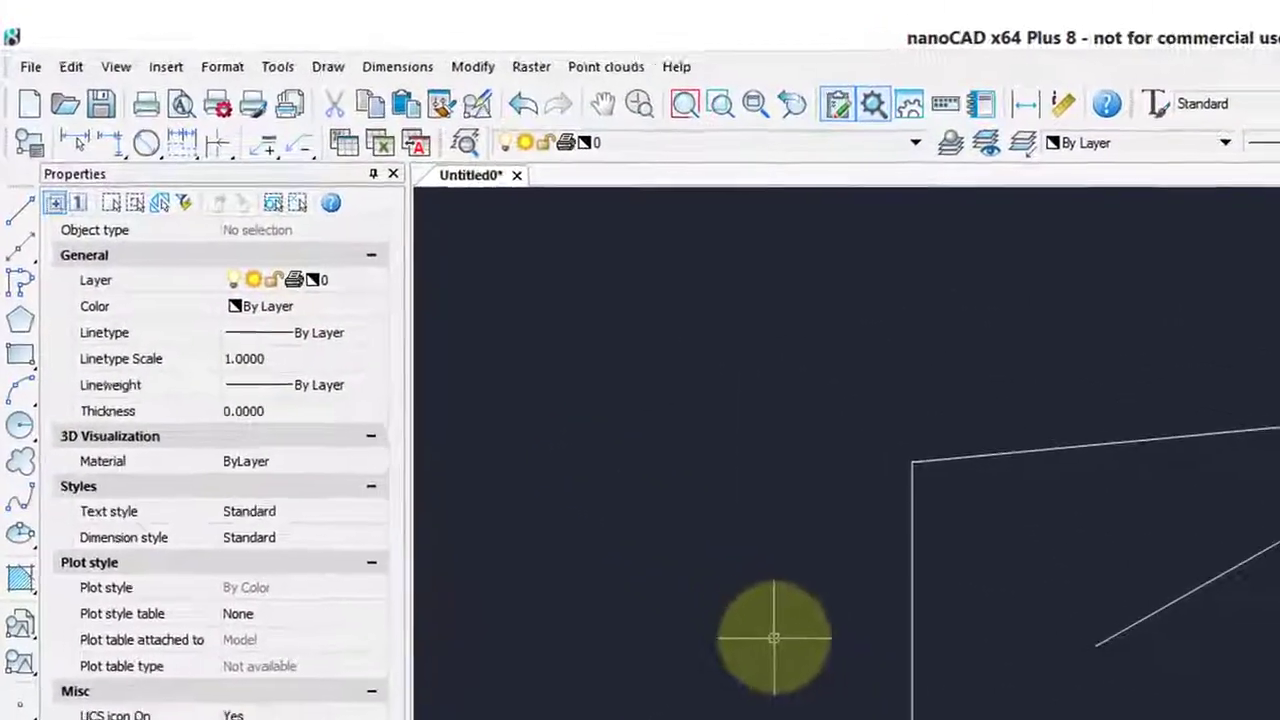
{"action": "left_click", "coordinate": [31, 80]}
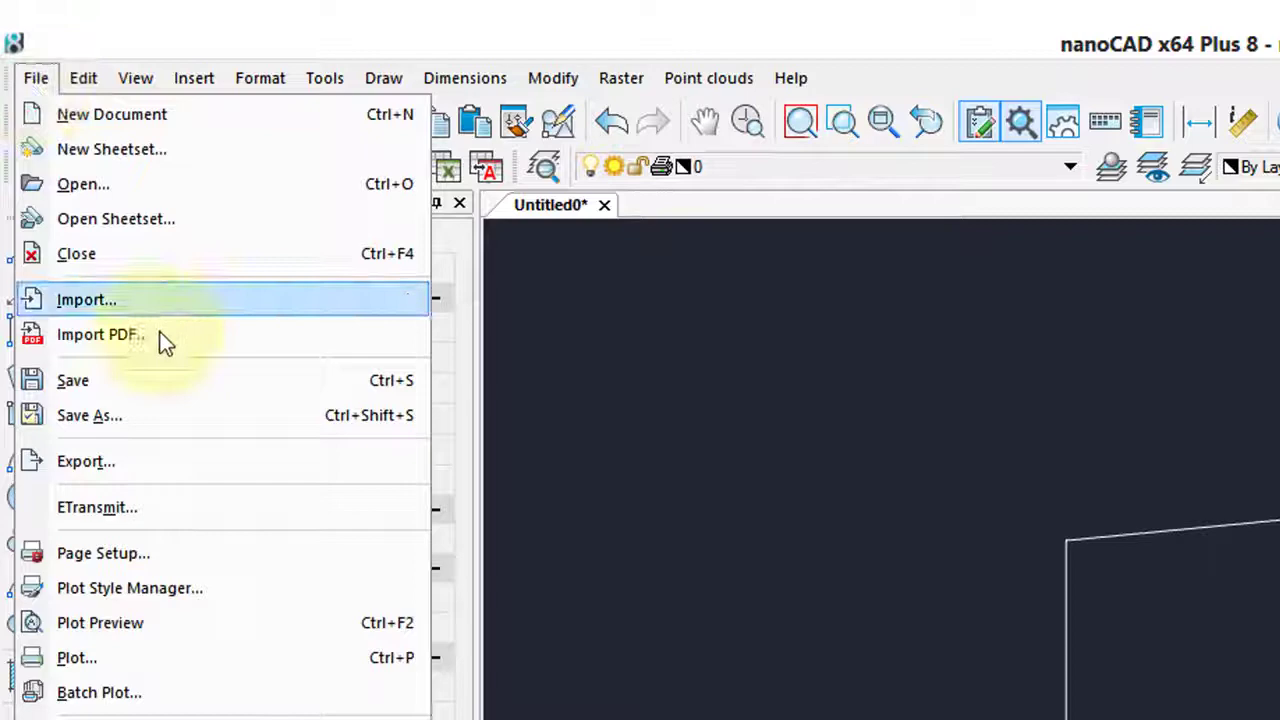
{"action": "left_click", "coordinate": [150, 378]}
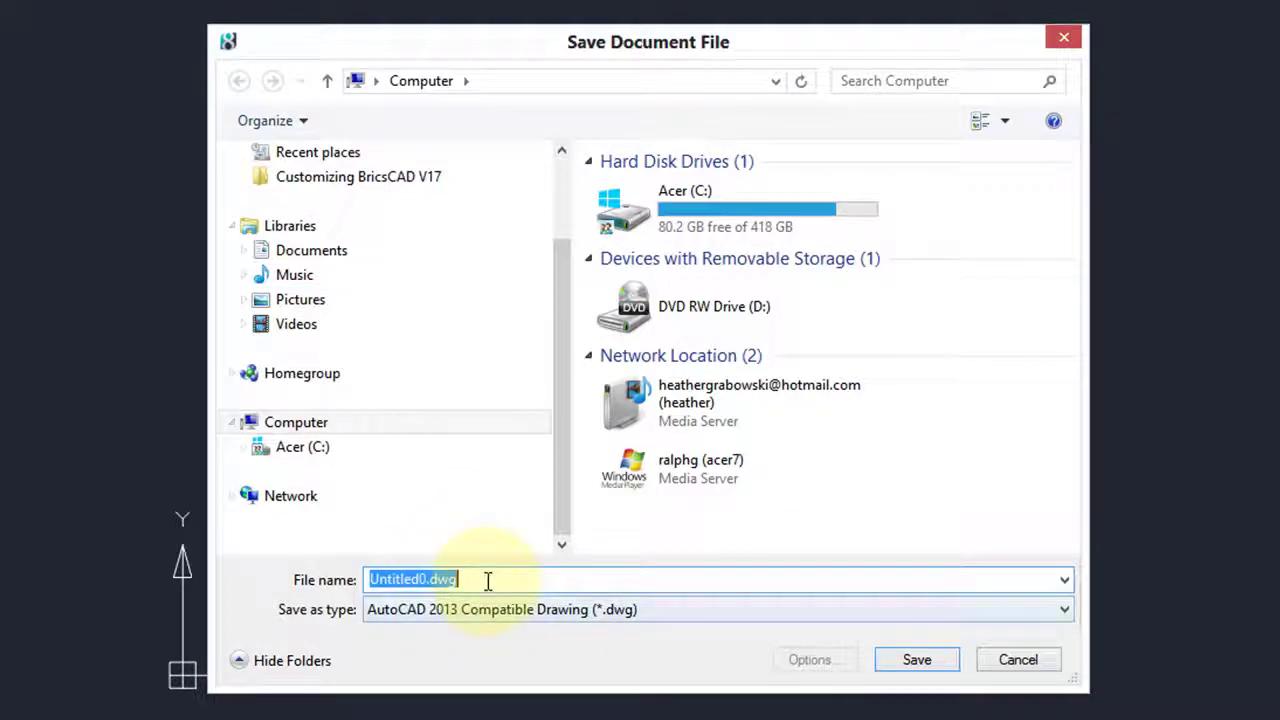
{"action": "left_click", "coordinate": [1064, 611]}
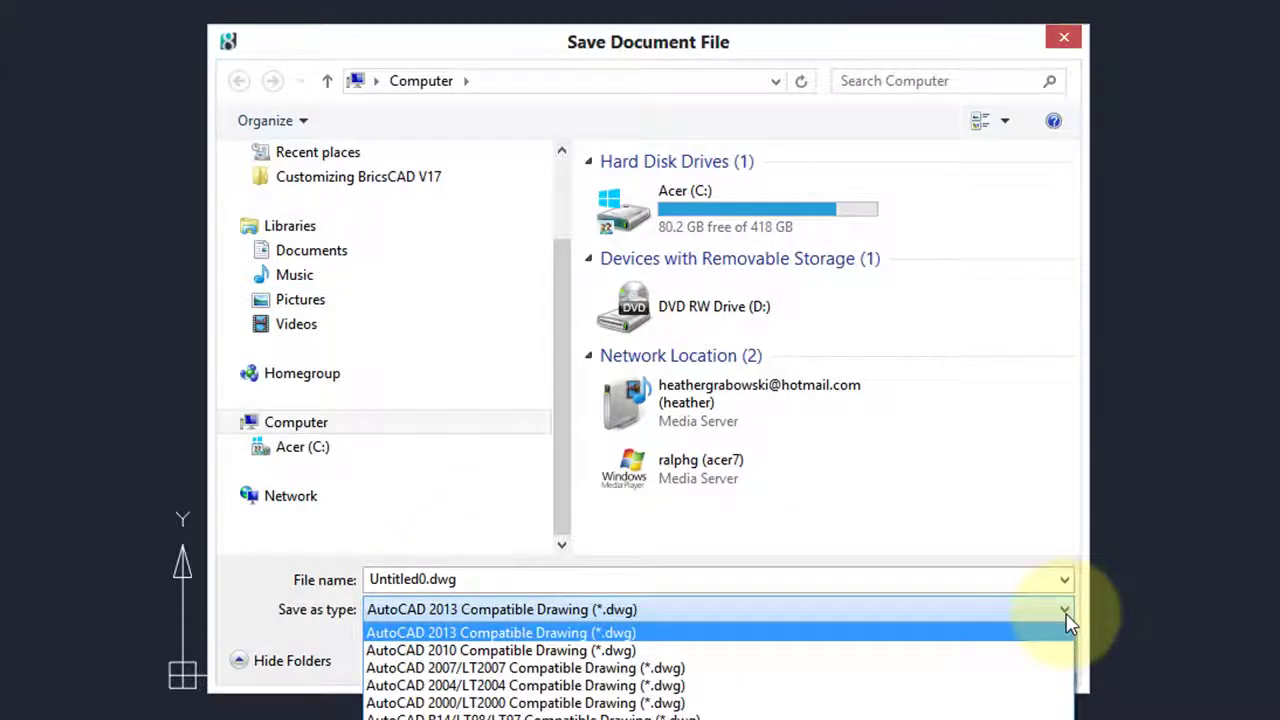
{"action": "left_click", "coordinate": [1058, 632]}
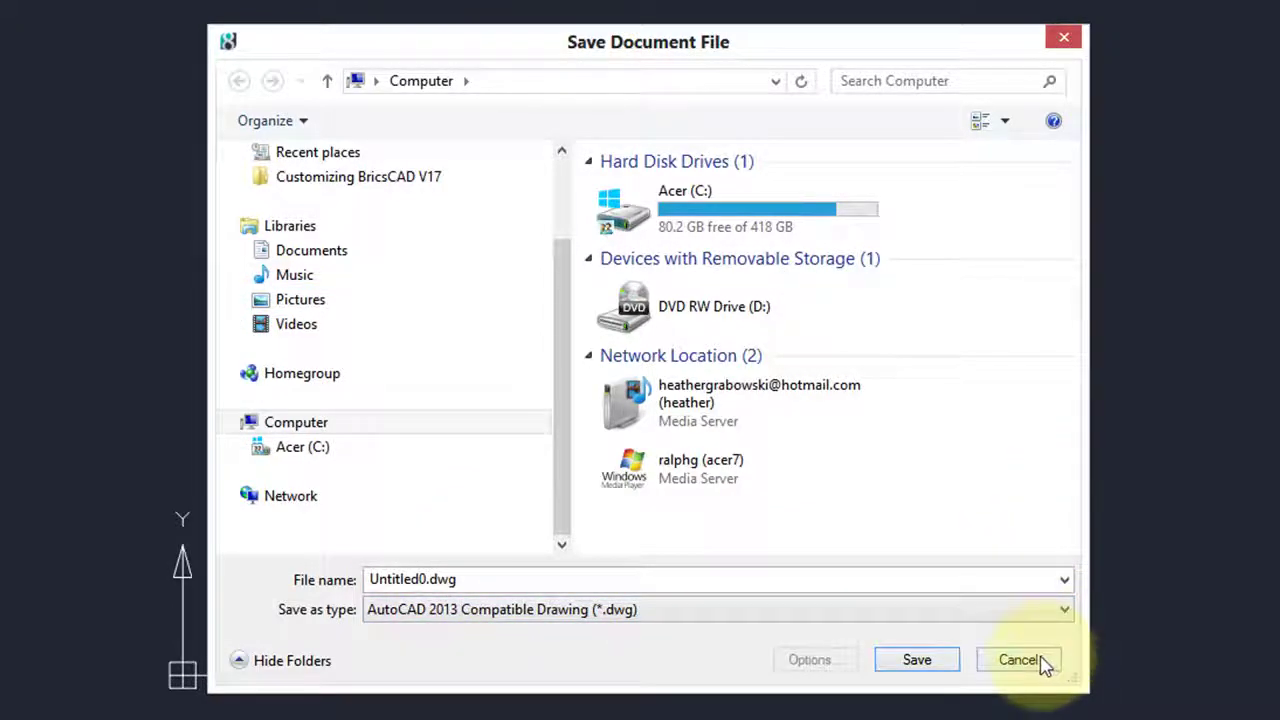
{"action": "left_click", "coordinate": [1046, 664]}
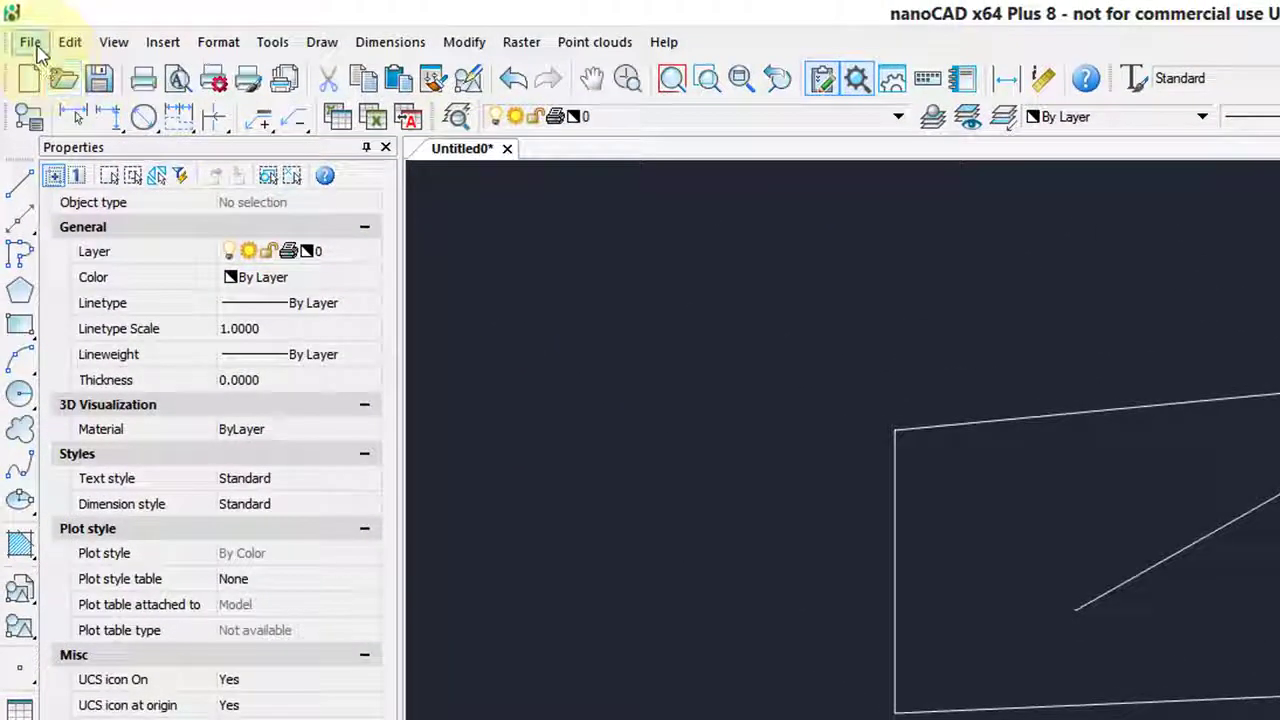
Plot the drawing on Letter paper, bottom-aligned, with Show Page Preview turned on.
{"action": "left_click", "coordinate": [32, 44]}
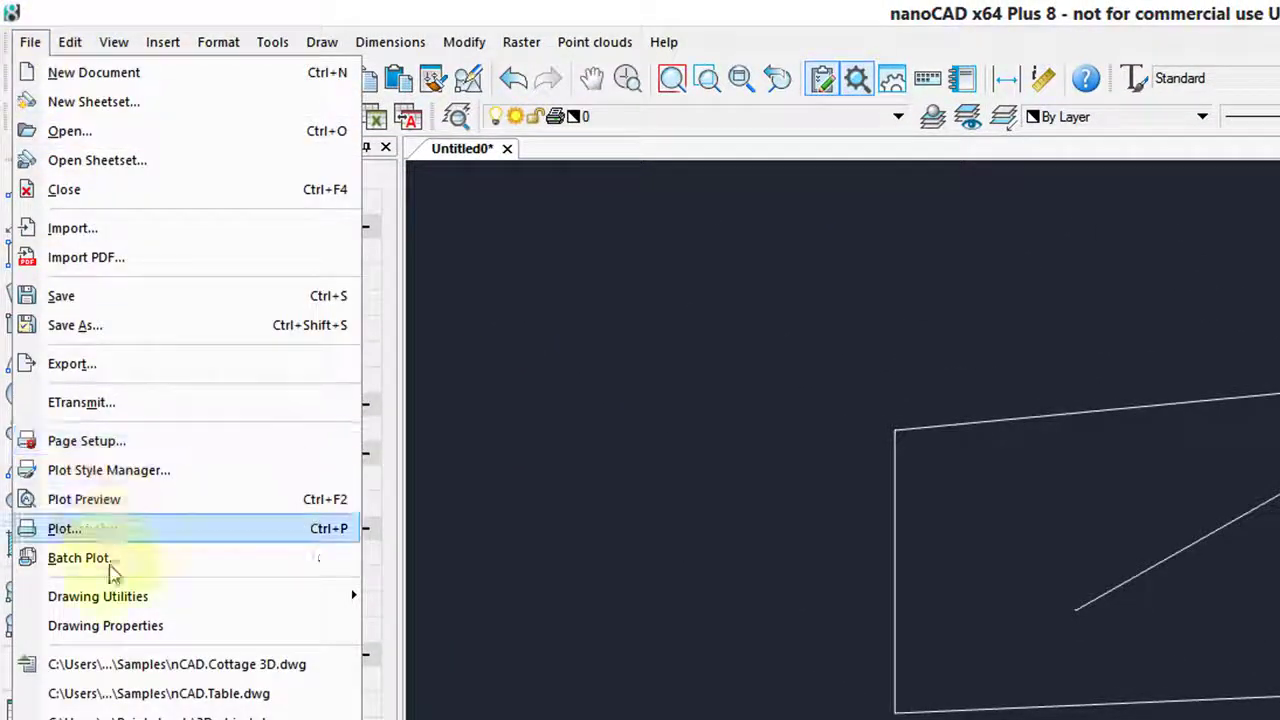
{"action": "left_click", "coordinate": [120, 534]}
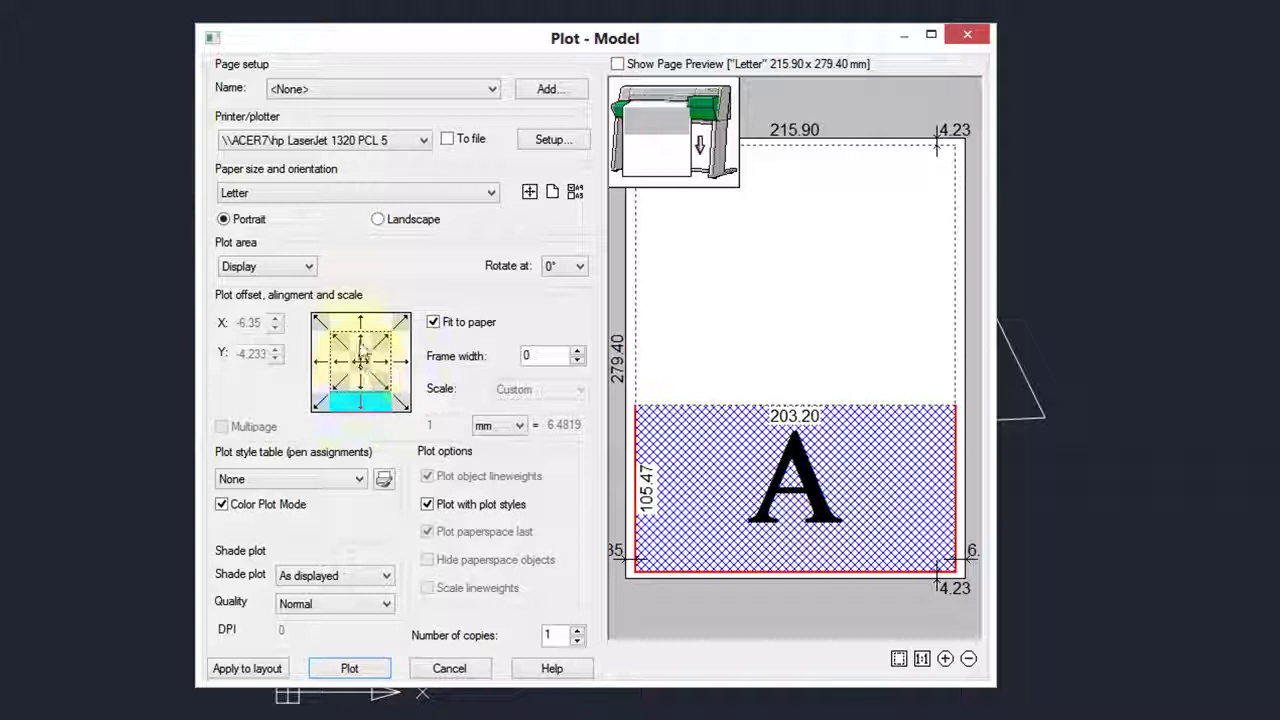
{"action": "left_click", "coordinate": [362, 330]}
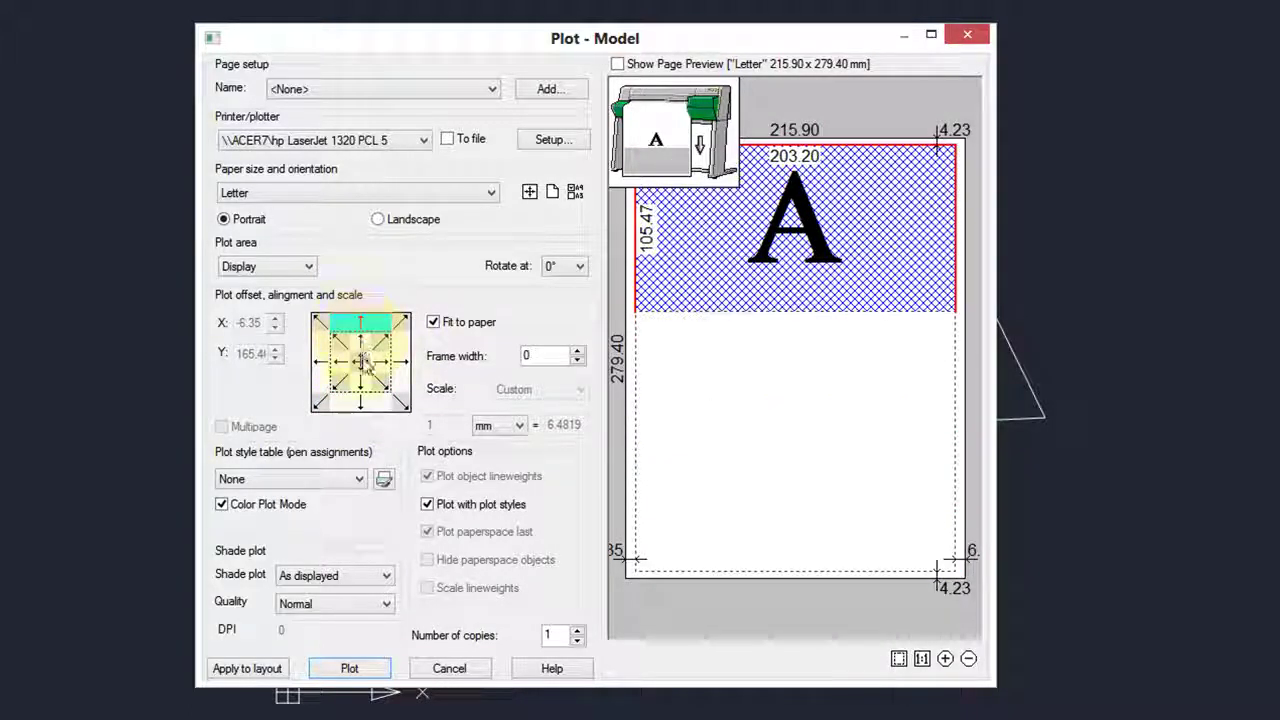
{"action": "left_click", "coordinate": [362, 366]}
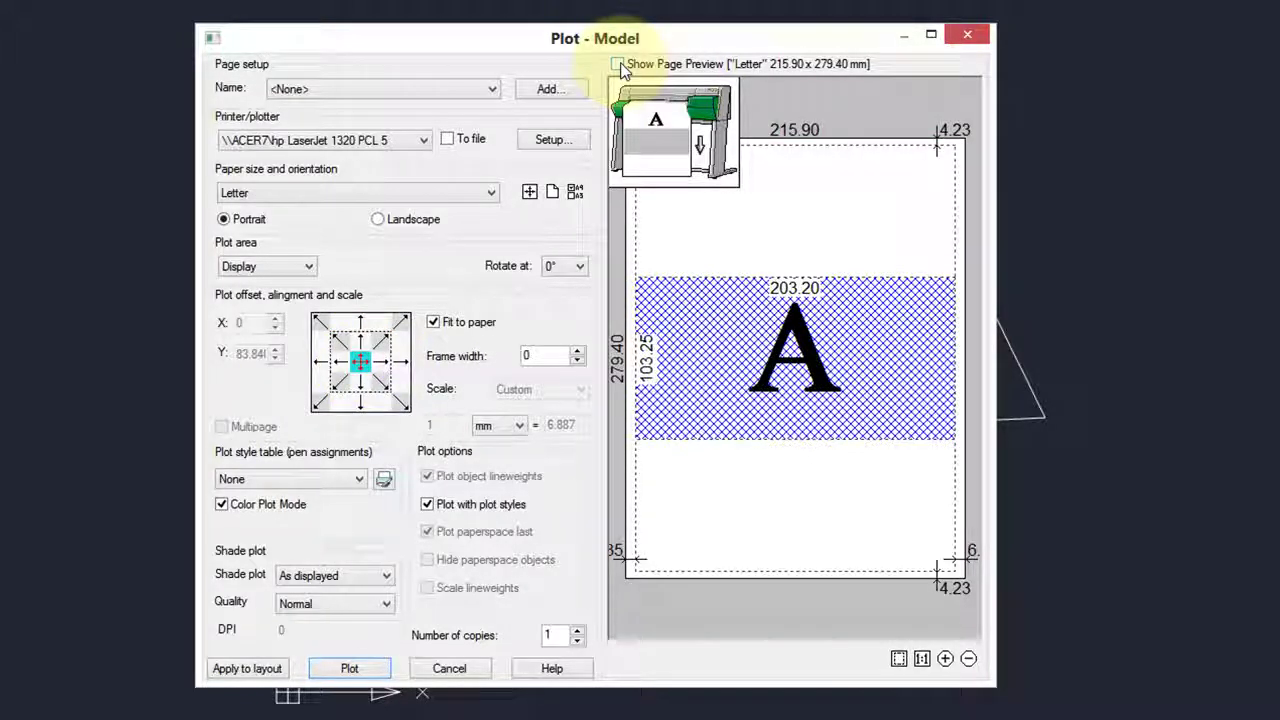
{"action": "left_click", "coordinate": [617, 64]}
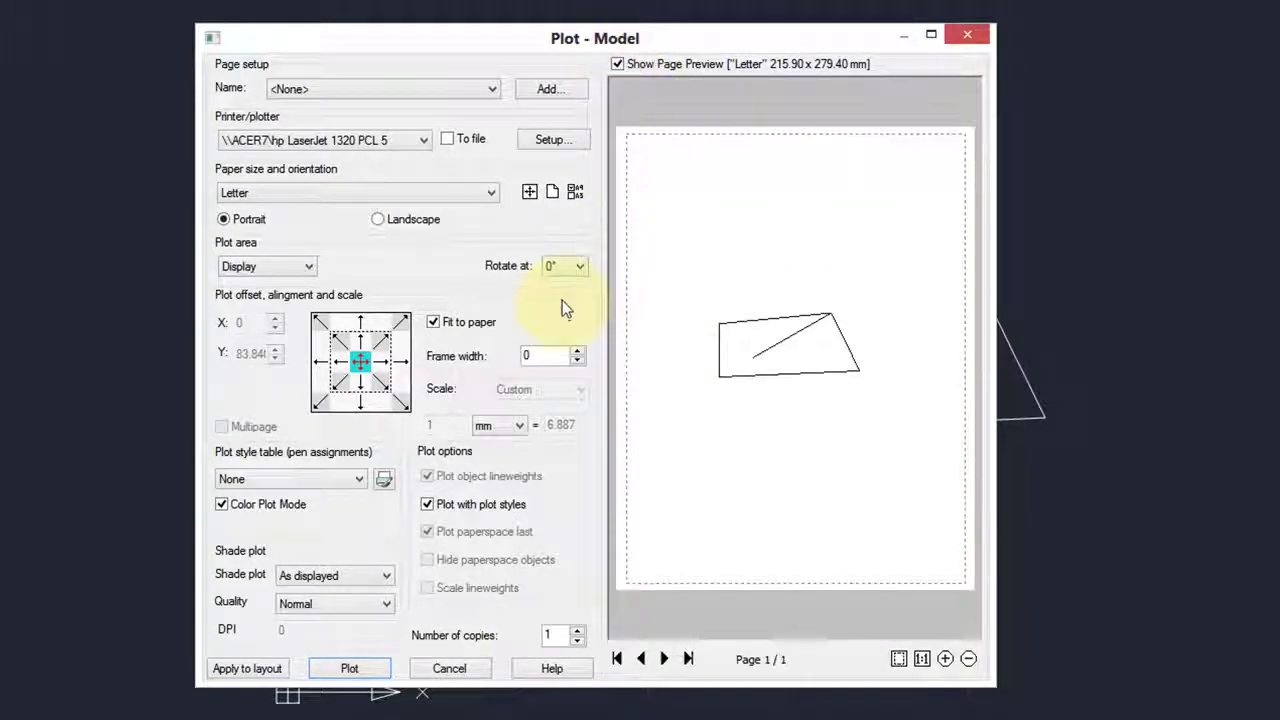
{"action": "left_click", "coordinate": [361, 338]}
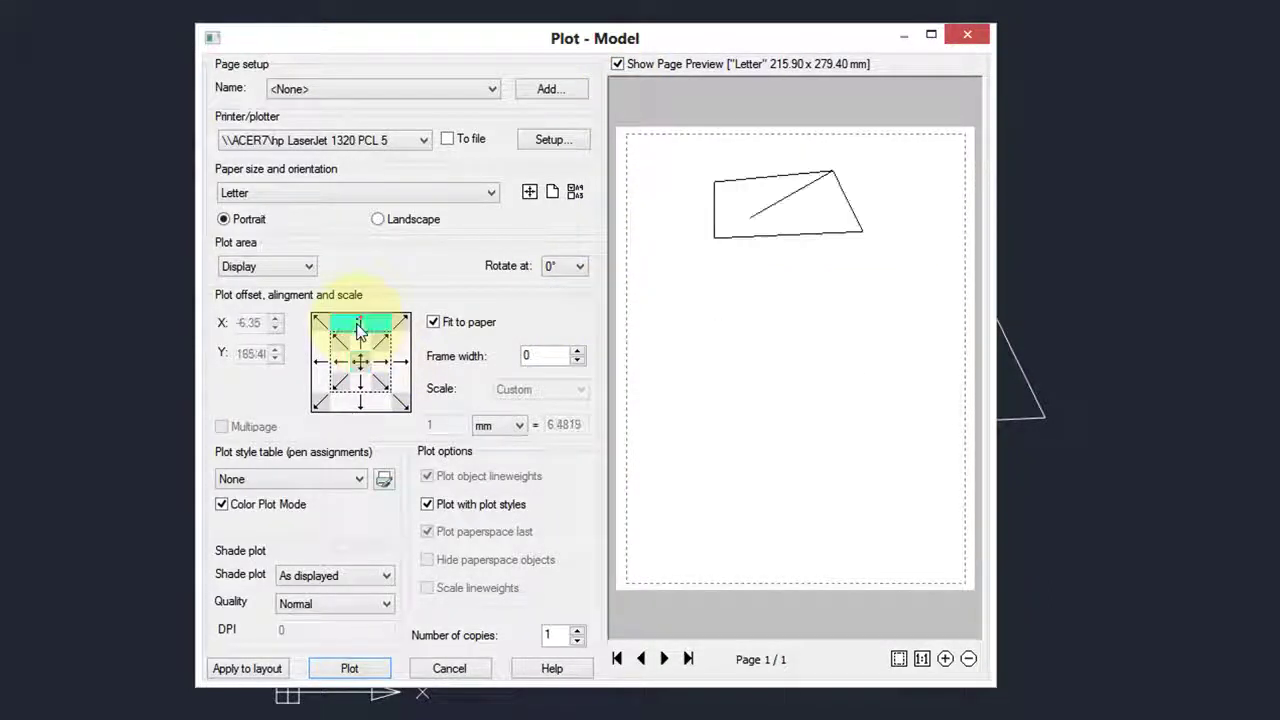
{"action": "left_click", "coordinate": [365, 414]}
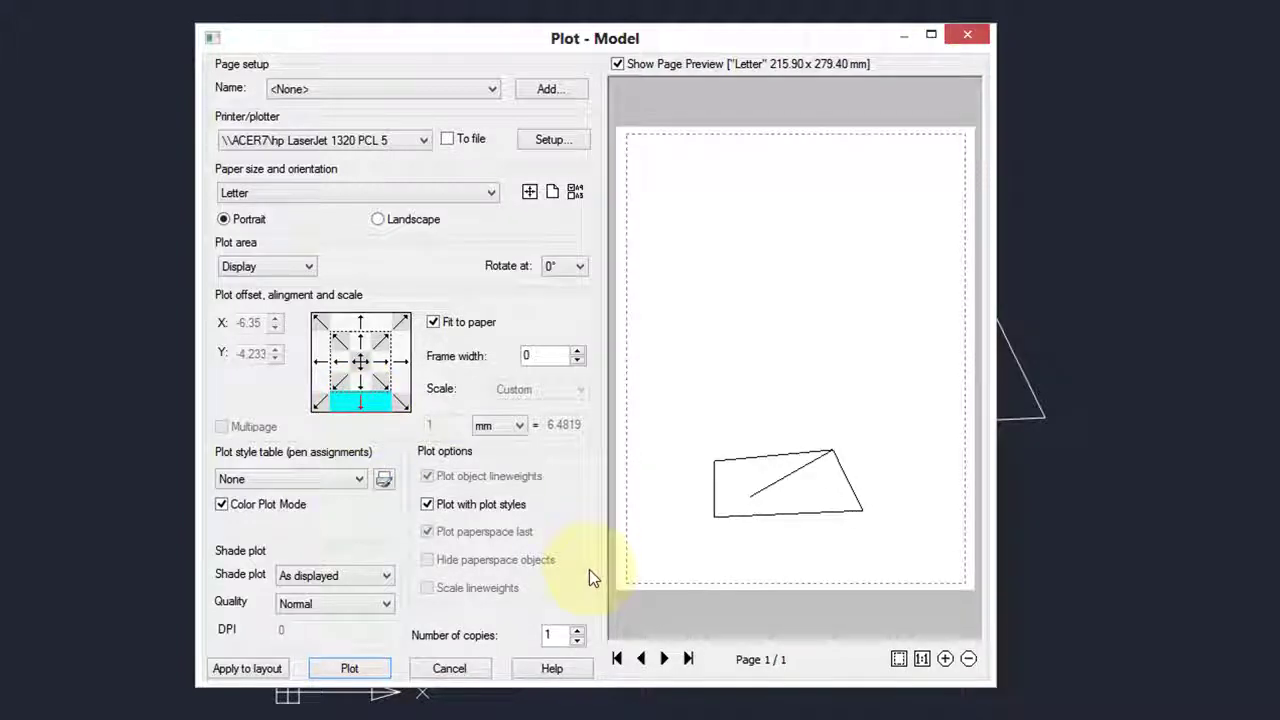
{"action": "left_click", "coordinate": [351, 668]}
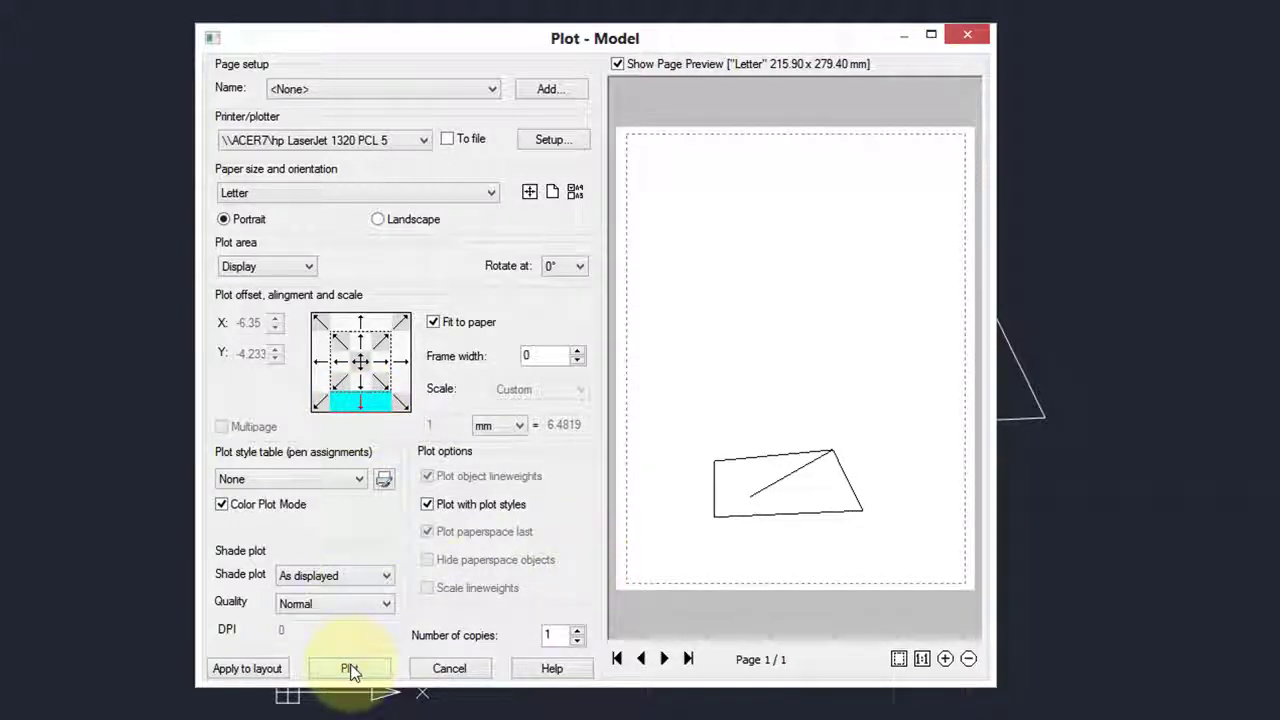